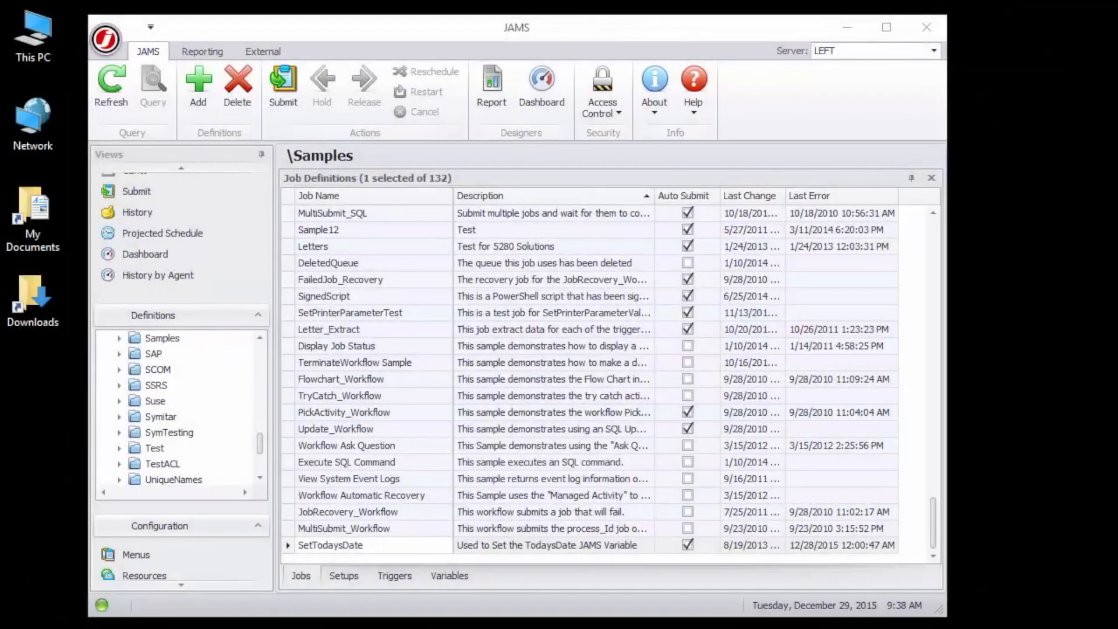
# Open the SetTodaysDate job definition in Samples and view its source.
pyautogui.click(340, 549)
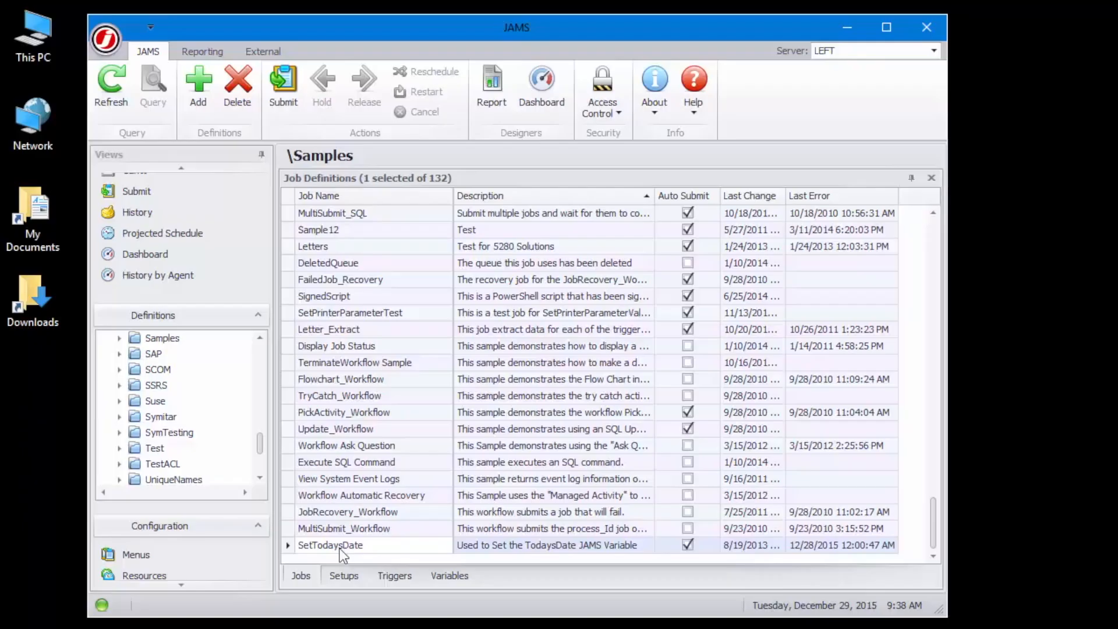
pyautogui.doubleClick(343, 550)
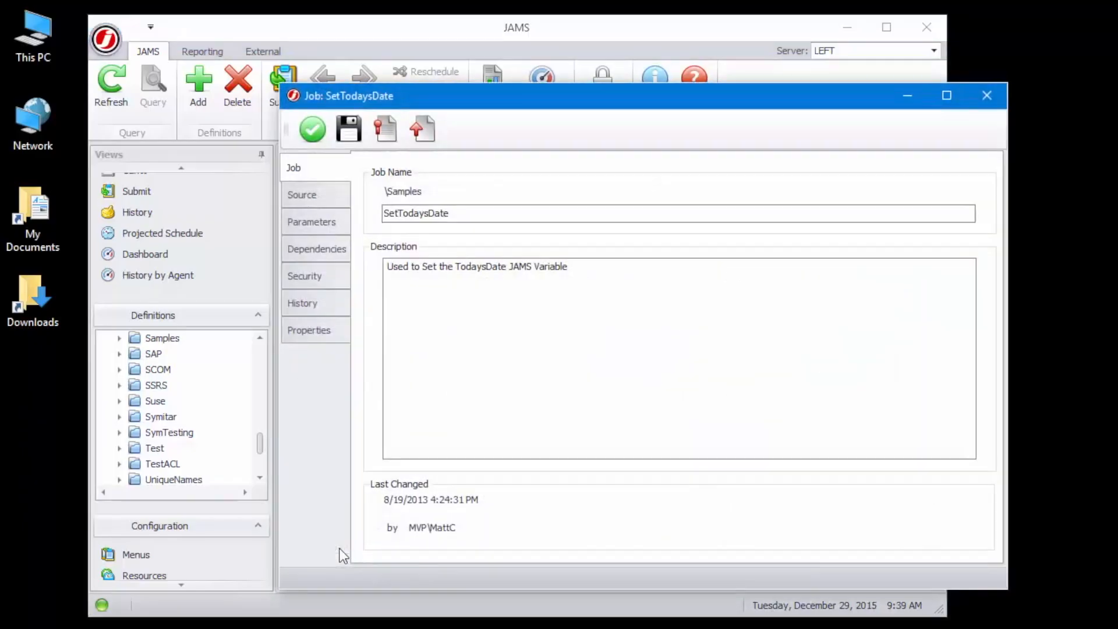
pyautogui.click(341, 195)
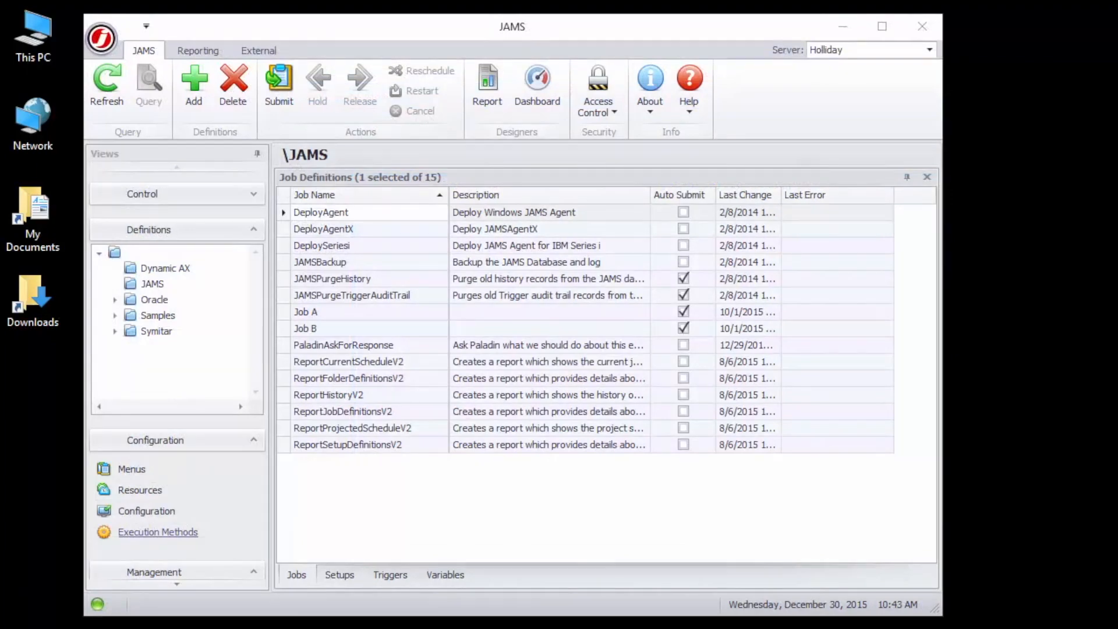
# Start a new variable definition in the JAMS folder and name it TechSupport.
pyautogui.click(450, 573)
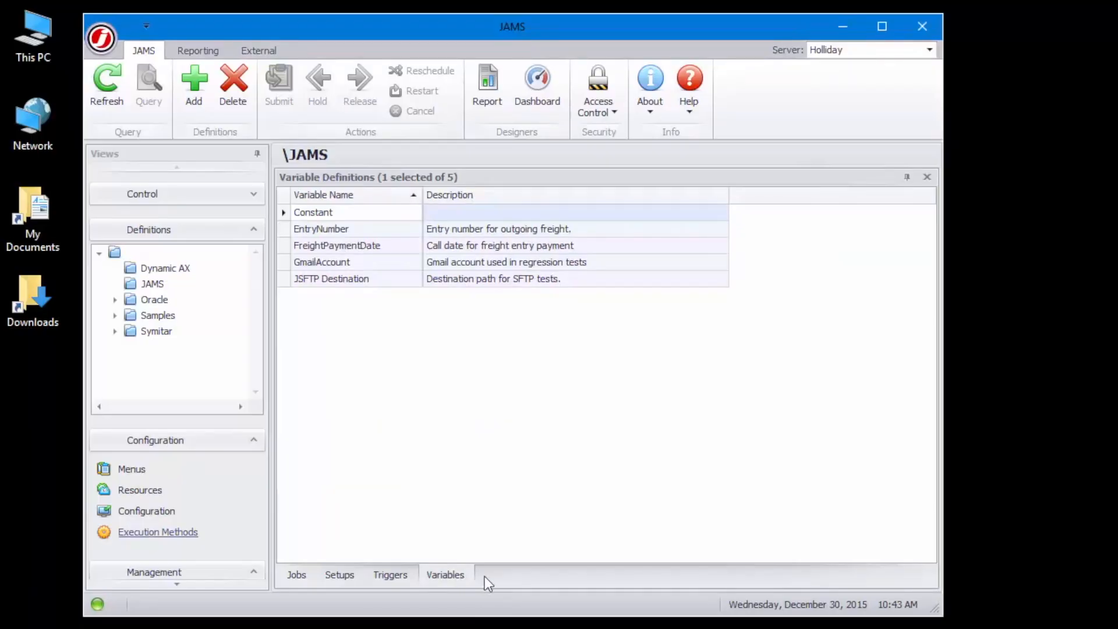
pyautogui.click(186, 79)
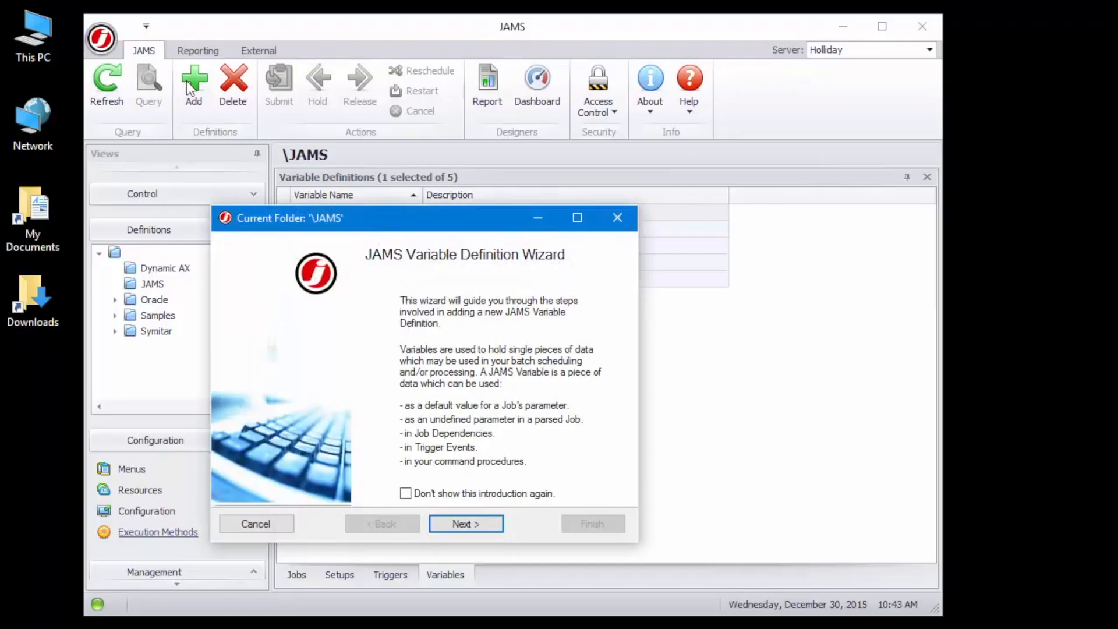
pyautogui.click(487, 525)
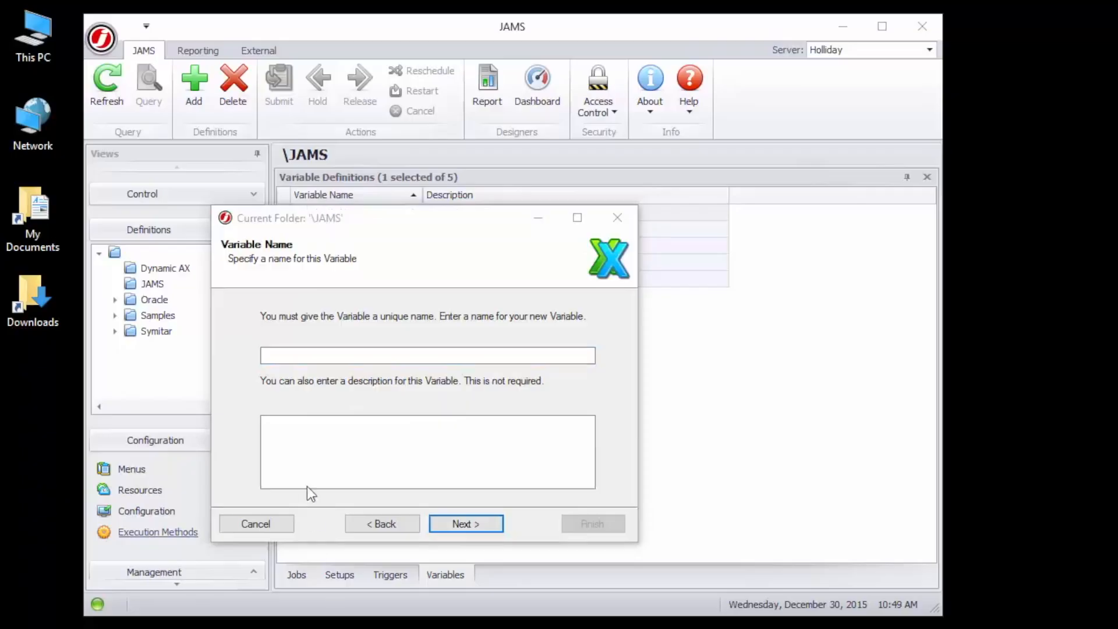
pyautogui.click(313, 356)
pyautogui.write('TechSupport')
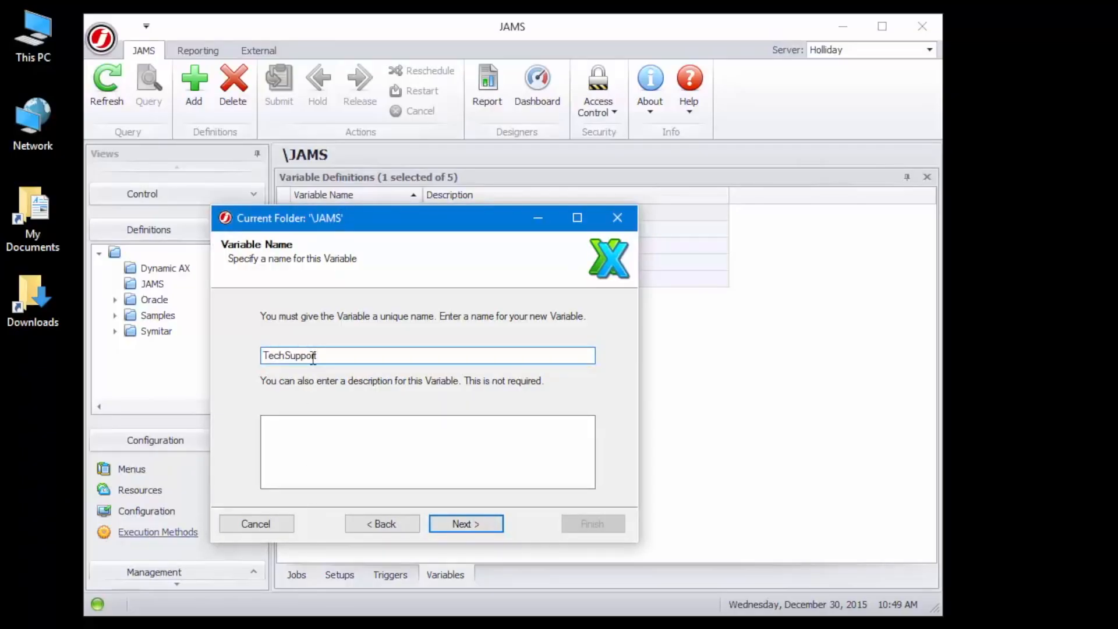
pyautogui.click(458, 523)
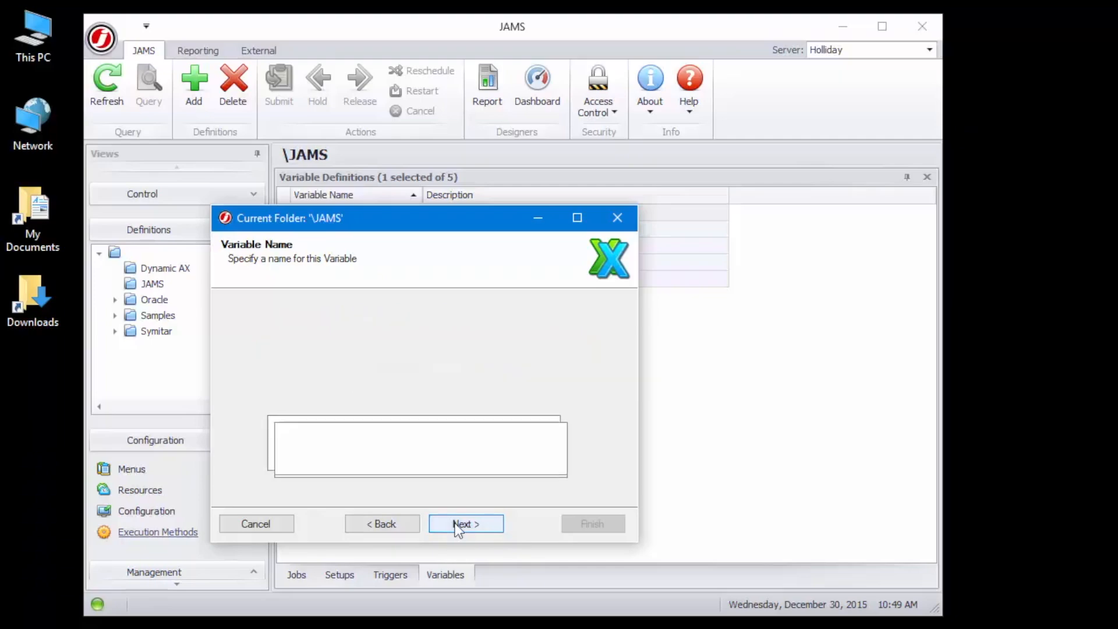
# Enter the support person's full name as the TechSupport text value and finish the variable wizard.
pyautogui.click(449, 440)
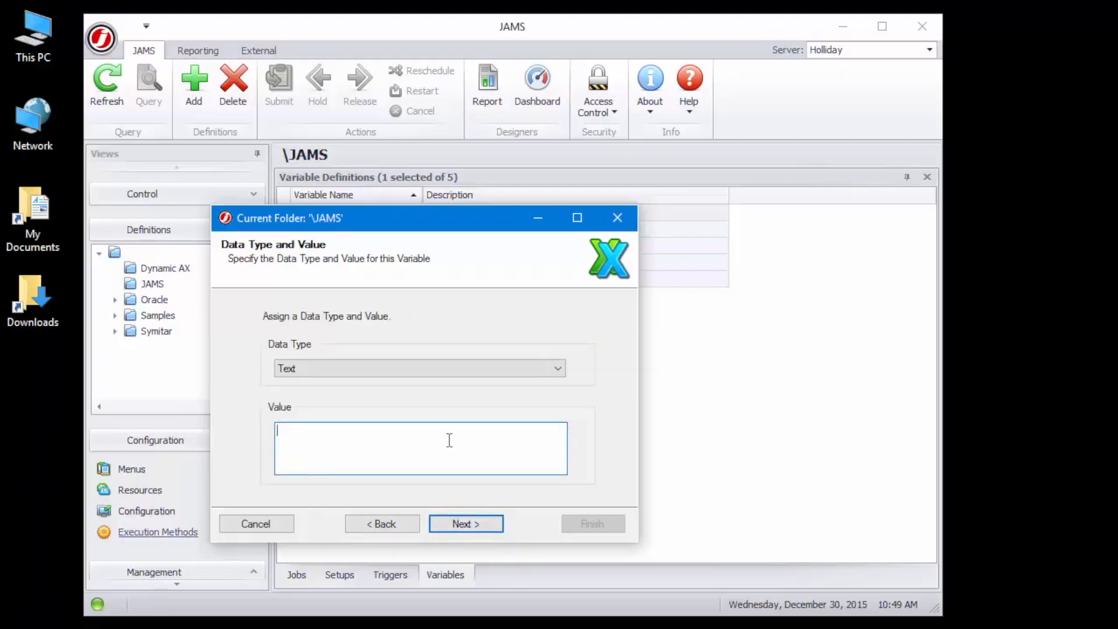
pyautogui.click(480, 517)
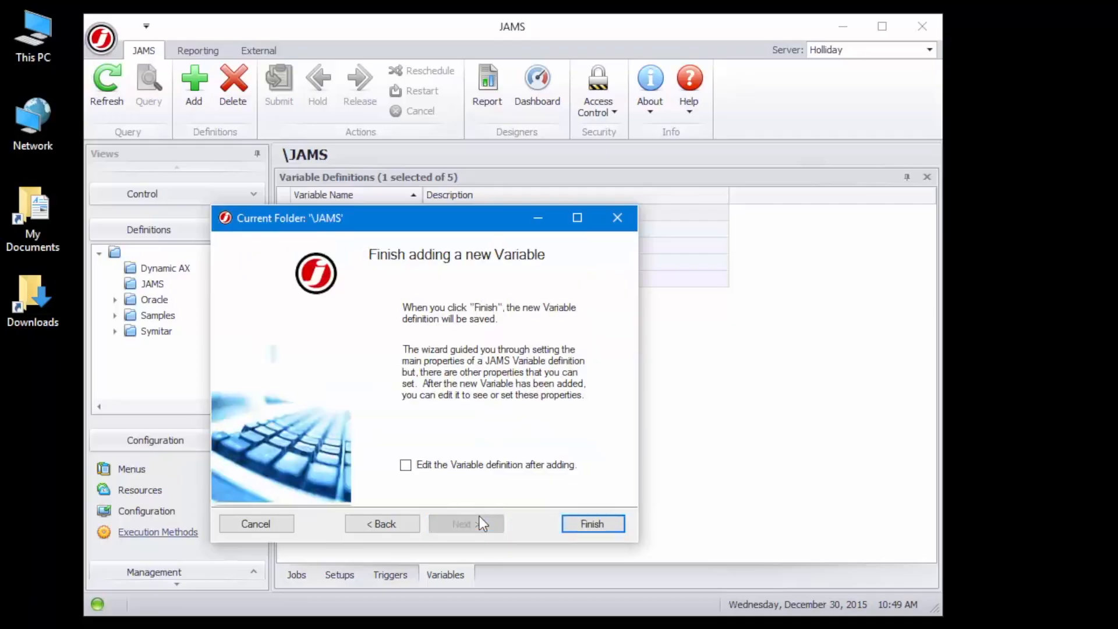
pyautogui.click(592, 525)
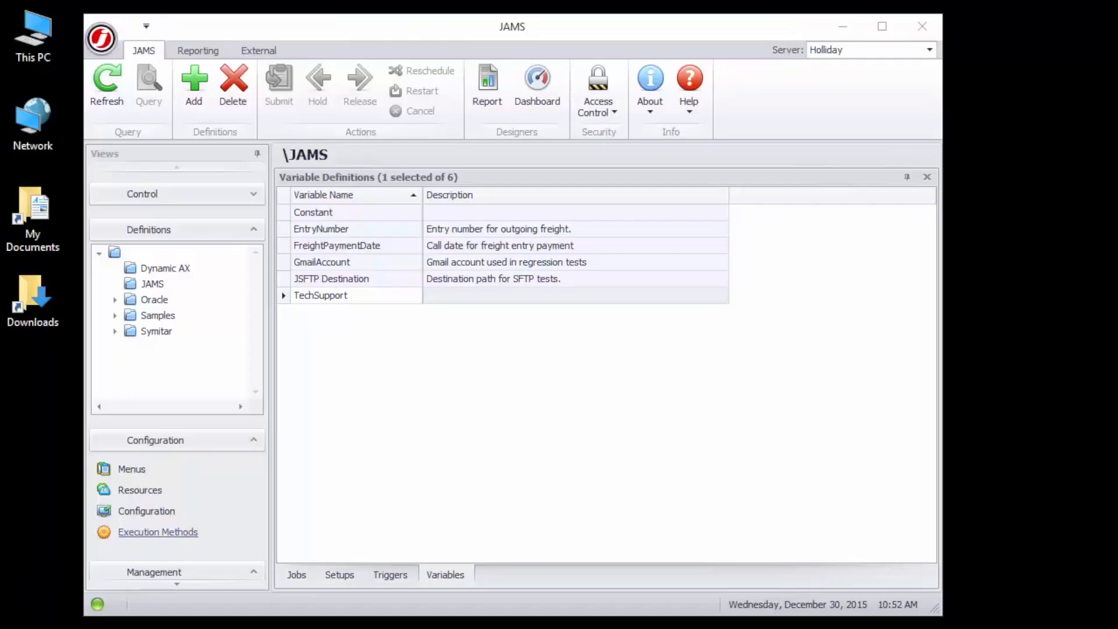
# Open the new TechSupport variable definition to review it.
pyautogui.click(326, 296)
pyautogui.doubleClick(328, 296)
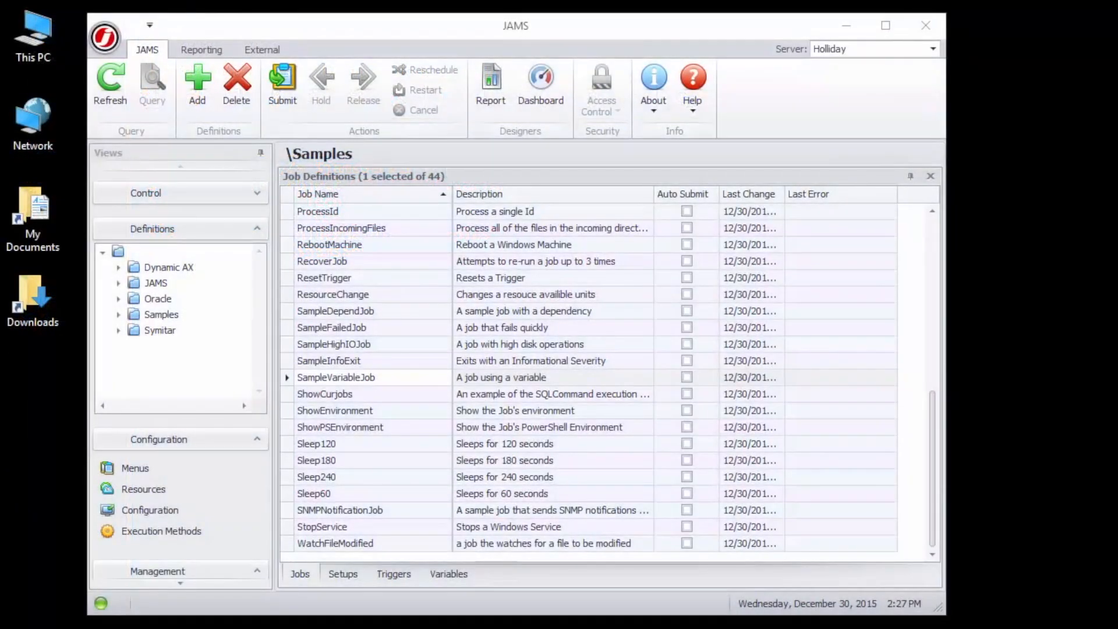
# Open SampleVariableJob's source and paste lines reporting the <<StartDate>> and <<EndDate>> values on a new line.
pyautogui.click(326, 379)
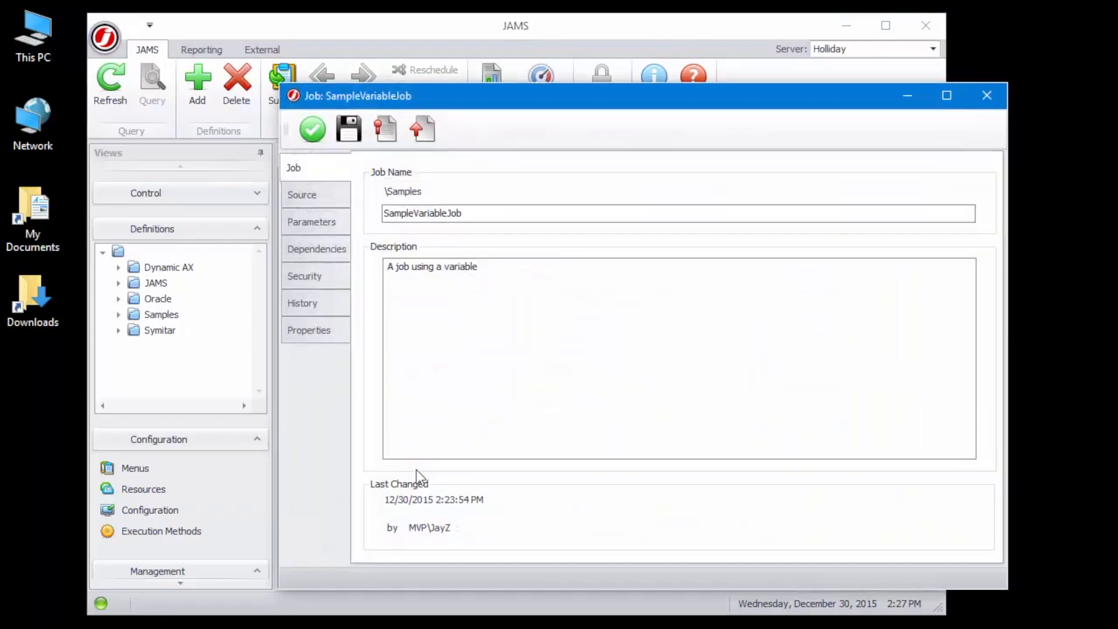
pyautogui.click(323, 197)
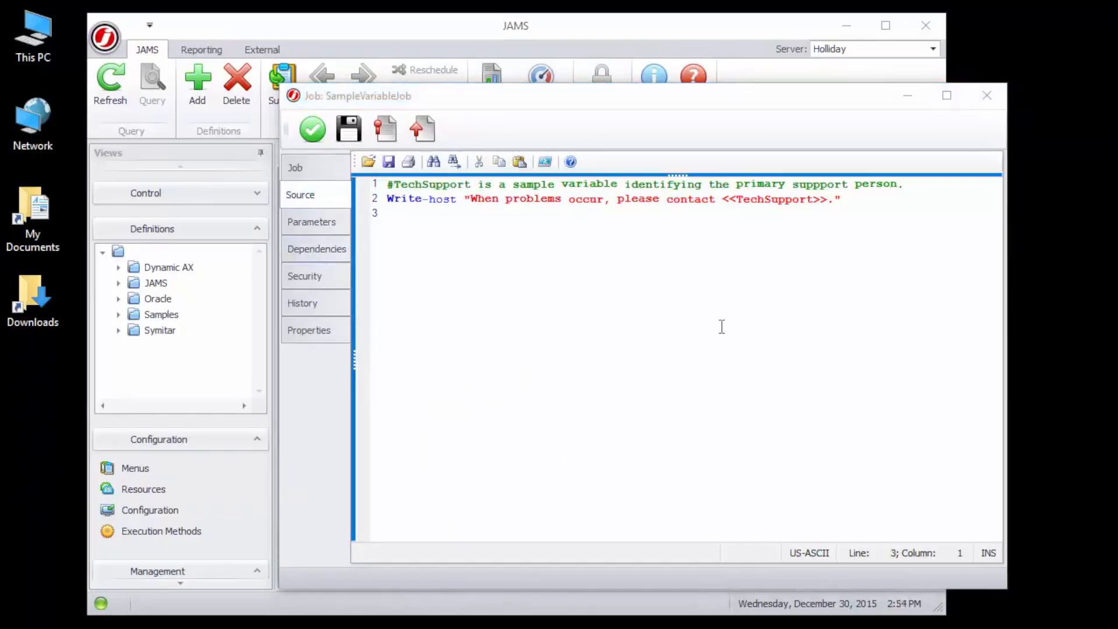
pyautogui.click(671, 229)
pyautogui.press('Return')
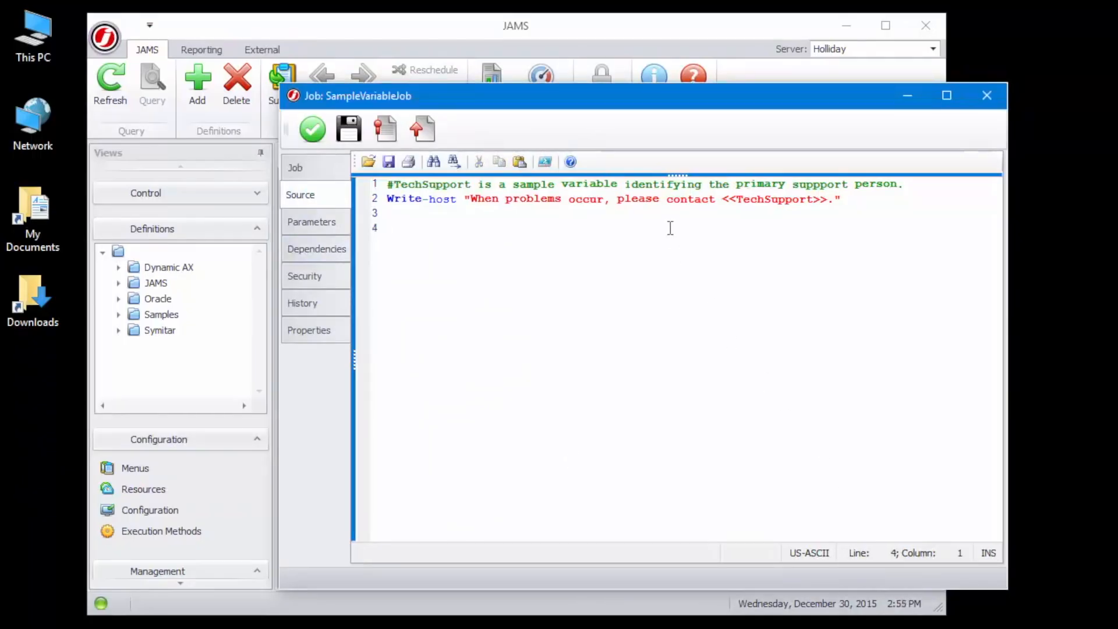
pyautogui.write('#These two parameters include: StartDate and EndDate. Write-host "This report starts on <<StartDate>>" Write-host "This report ends on <<EndDate>>"')
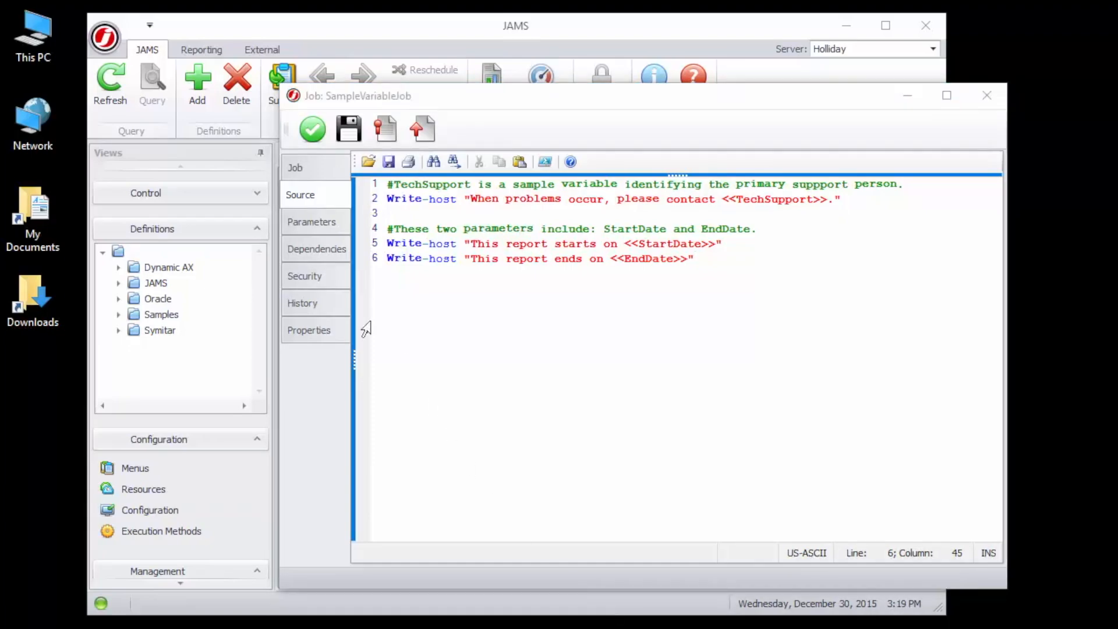
# Add a job parameter named StartDate and paste its default value.
pyautogui.click(311, 227)
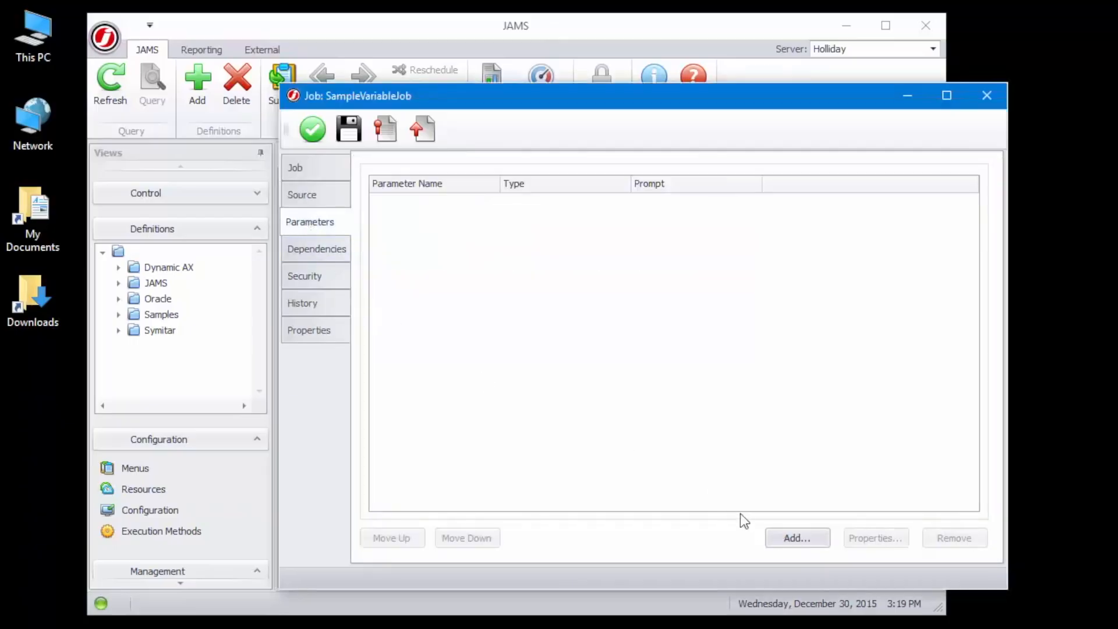
pyautogui.click(780, 533)
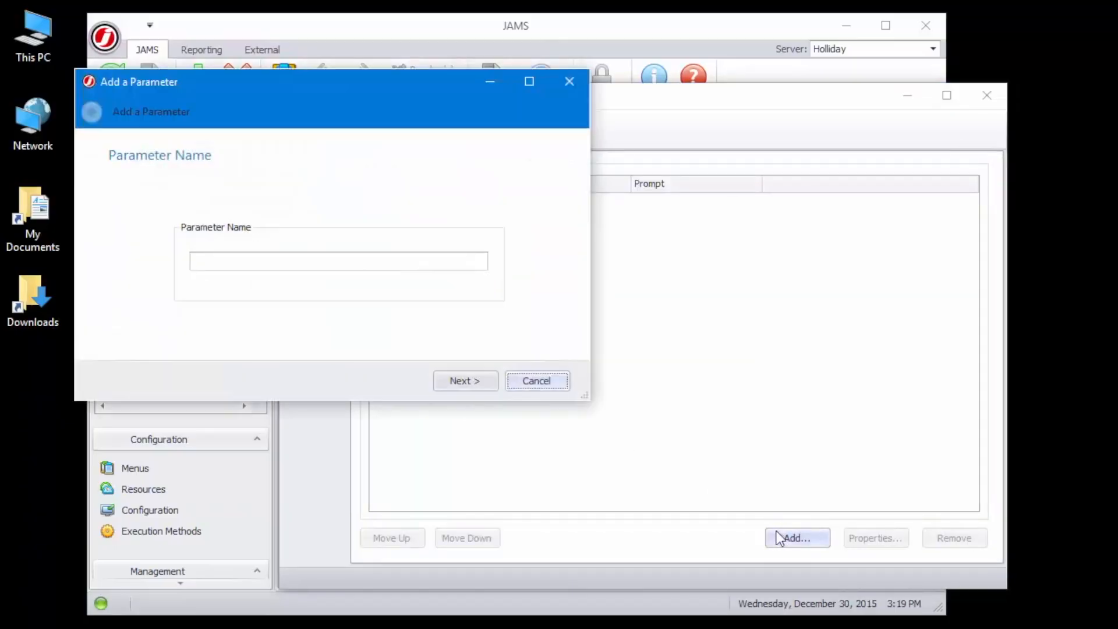
pyautogui.click(446, 260)
pyautogui.write('StartDate')
pyautogui.click(480, 383)
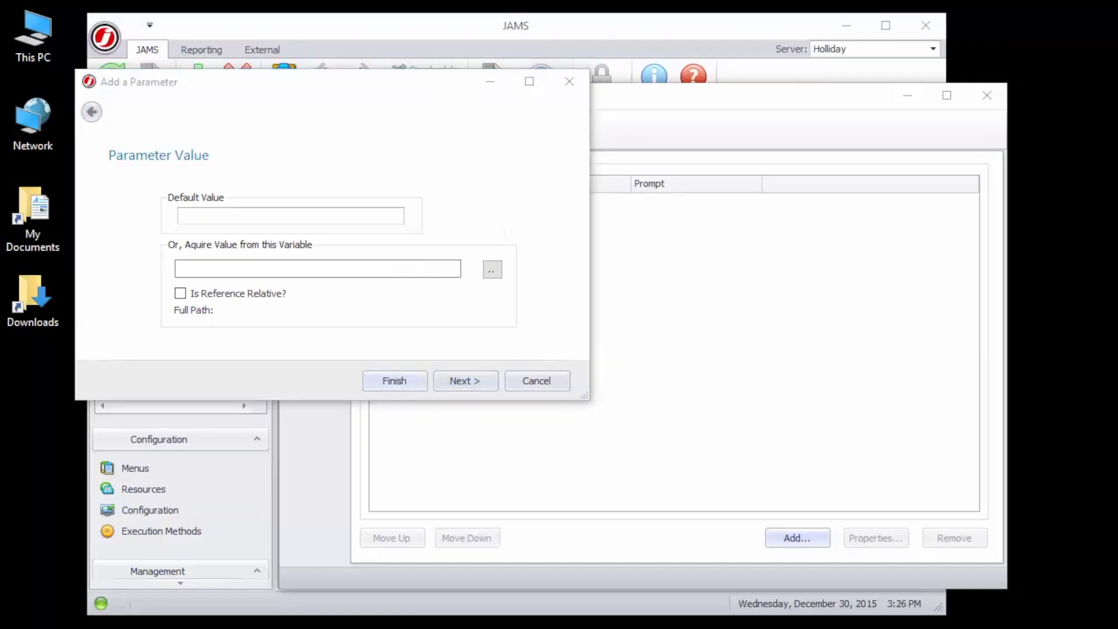
pyautogui.click(203, 216)
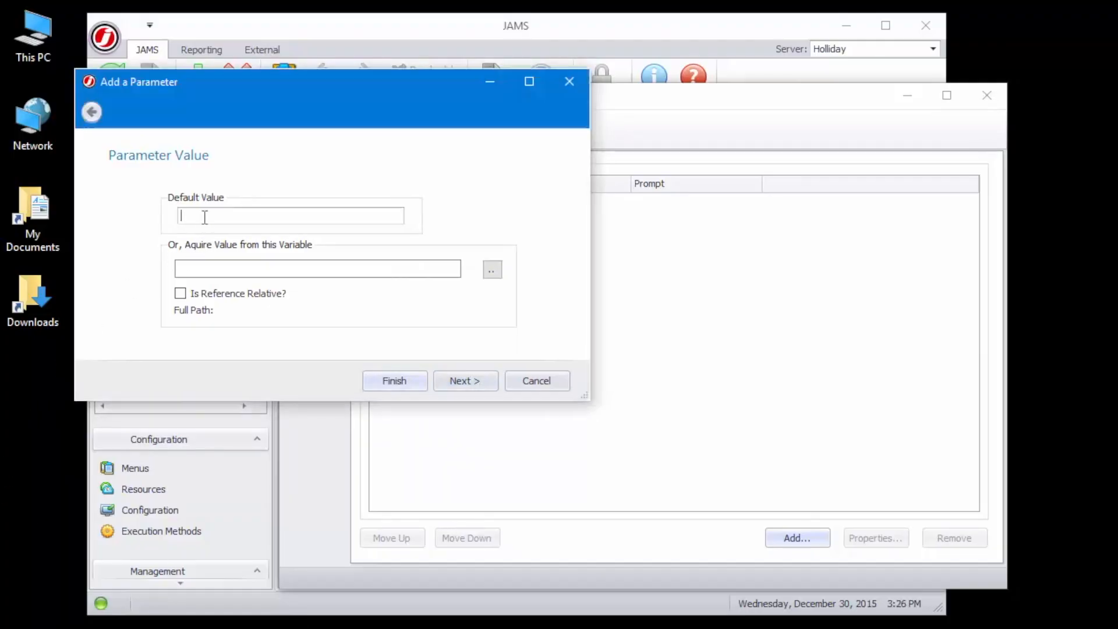
pyautogui.write('TODAY - 5 WORKDAYS')
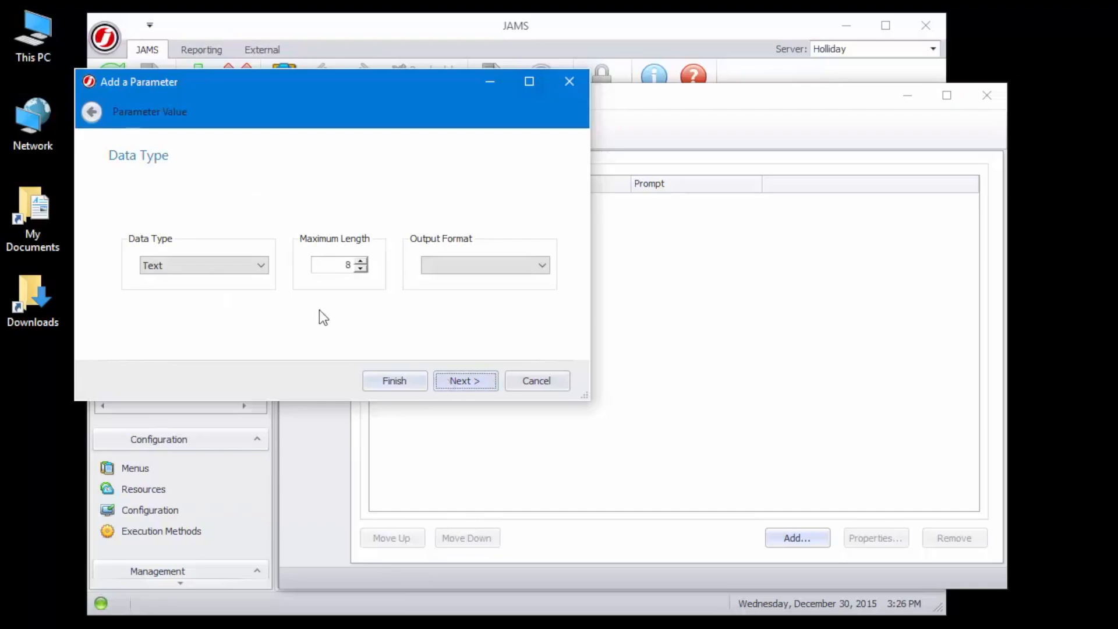
# Set the StartDate parameter's data type to Date with output format MMddyy and finish adding it.
pyautogui.click(255, 266)
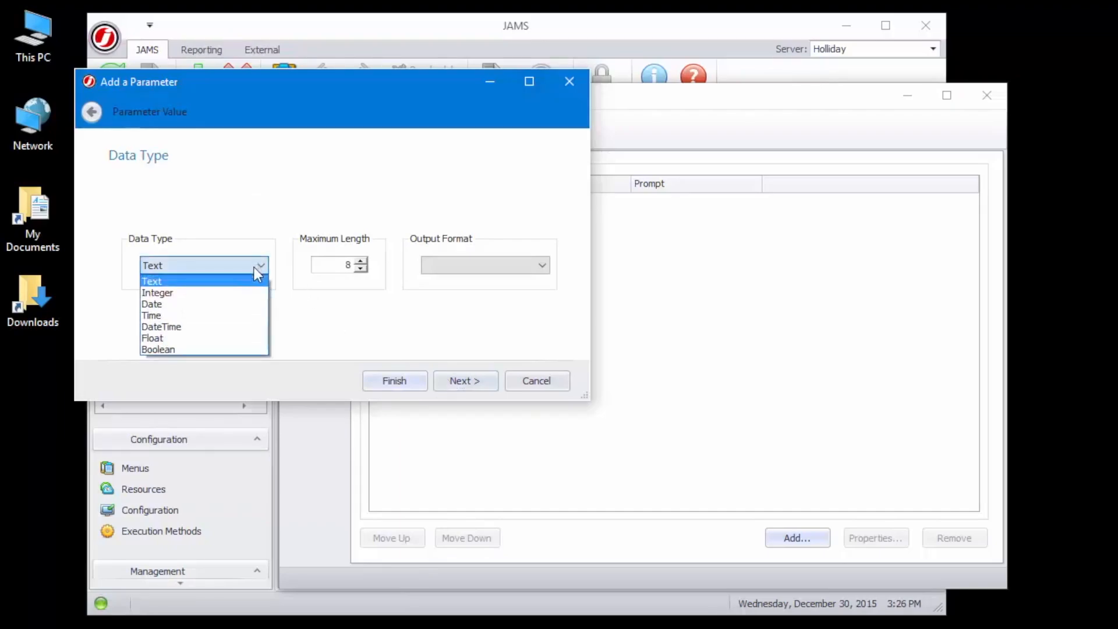
pyautogui.click(251, 304)
pyautogui.click(438, 271)
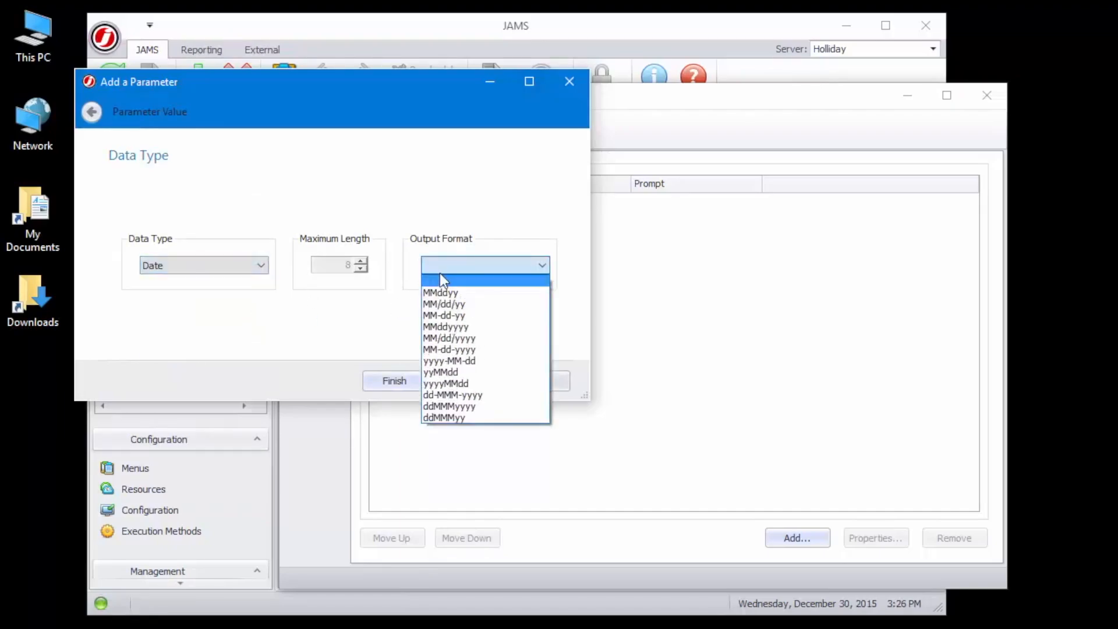
pyautogui.click(441, 293)
pyautogui.click(463, 381)
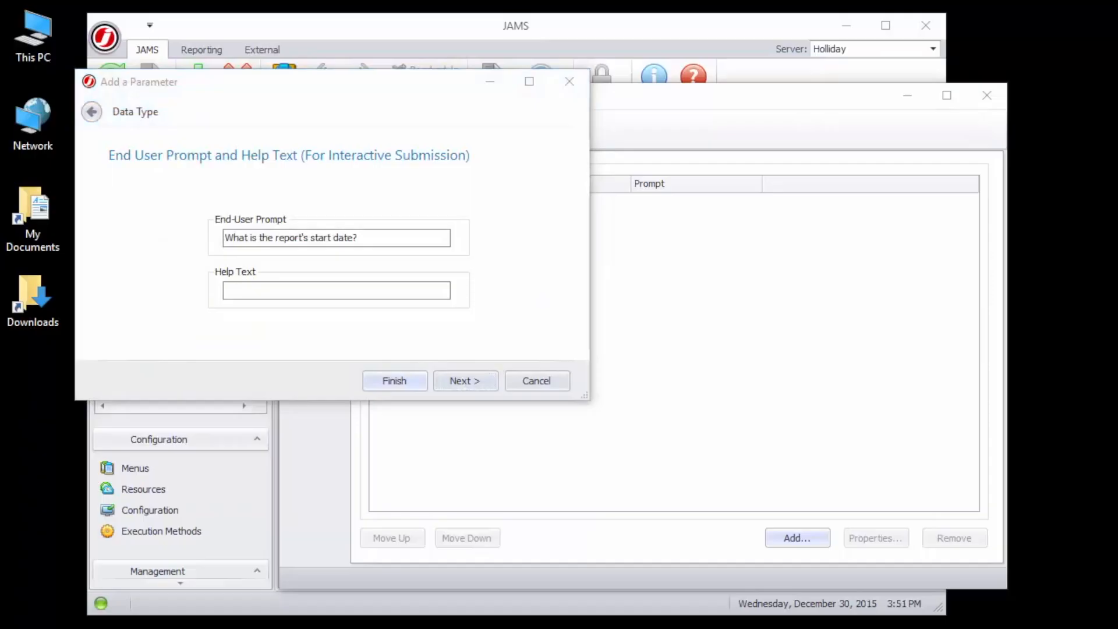
pyautogui.click(377, 389)
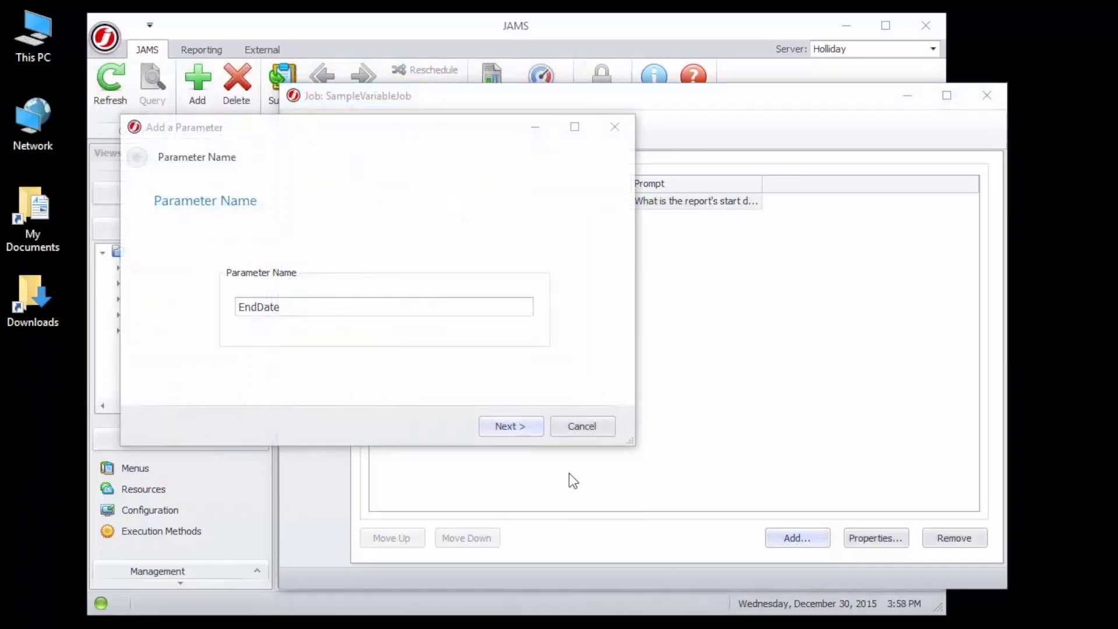
# Add an EndDate parameter with default value TODAY and finish it.
pyautogui.click(515, 425)
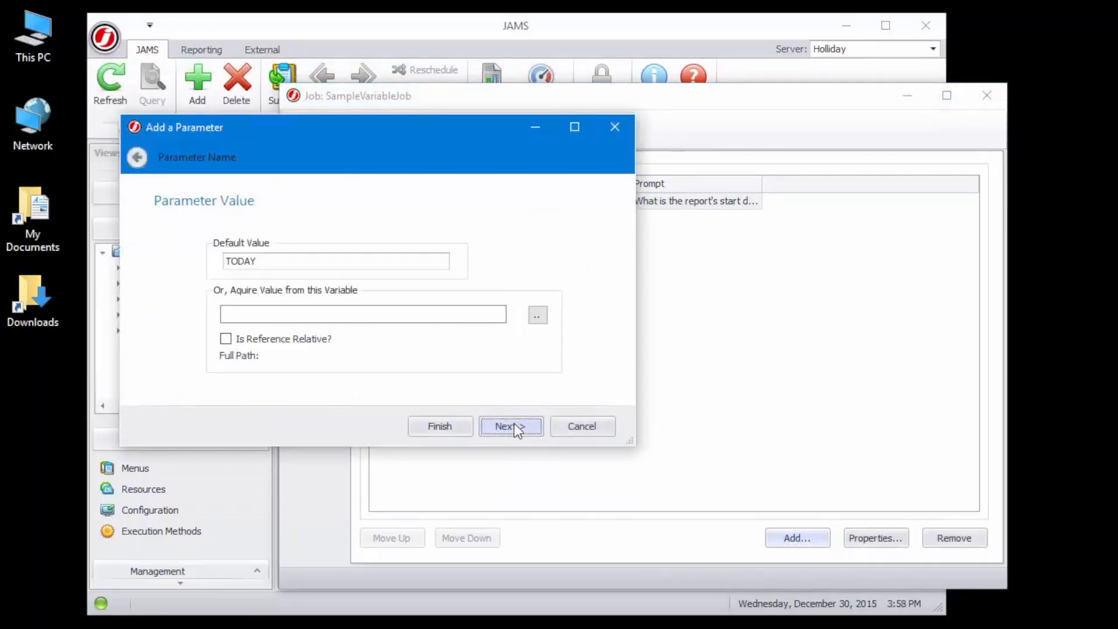
pyautogui.click(452, 430)
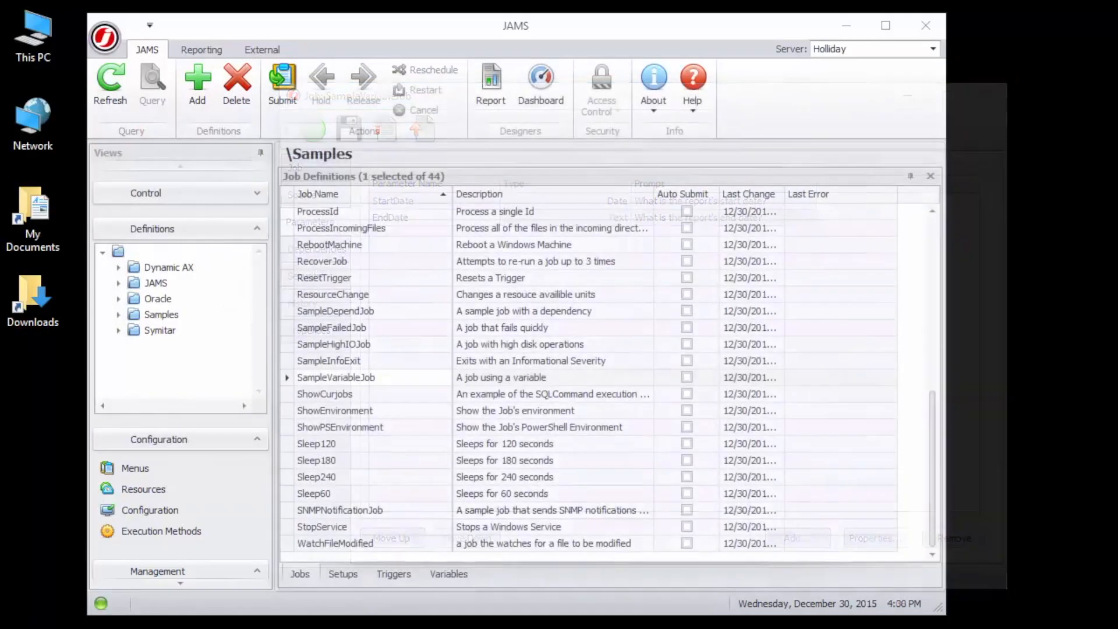
# Submit SampleVariableJob and inspect the completed run's log file and parameters in the monitor.
pyautogui.click(299, 79)
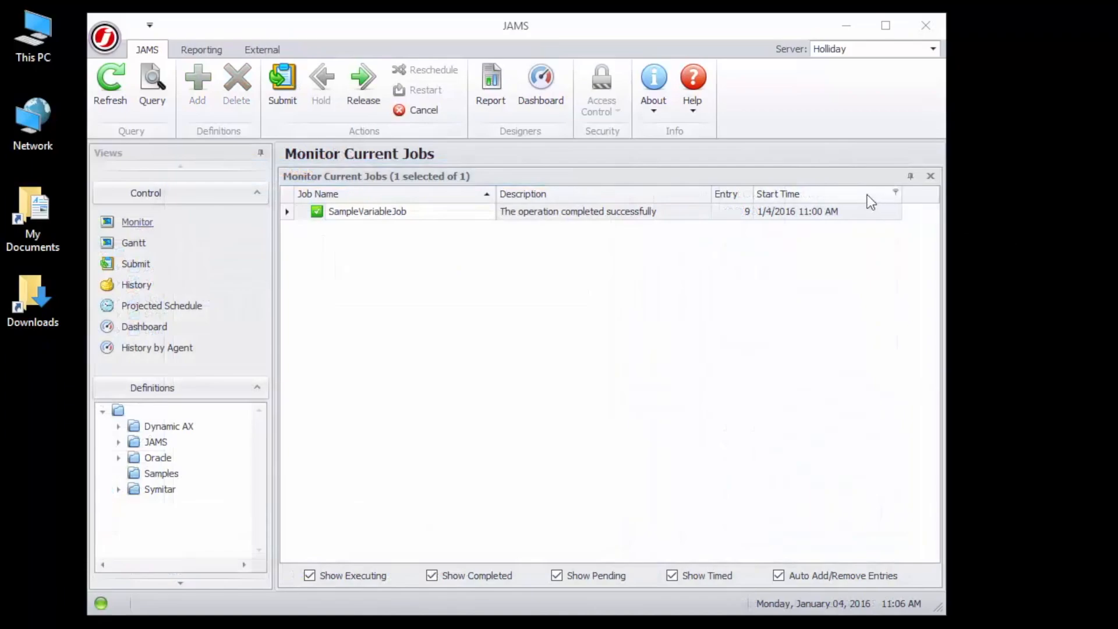
pyautogui.doubleClick(815, 214)
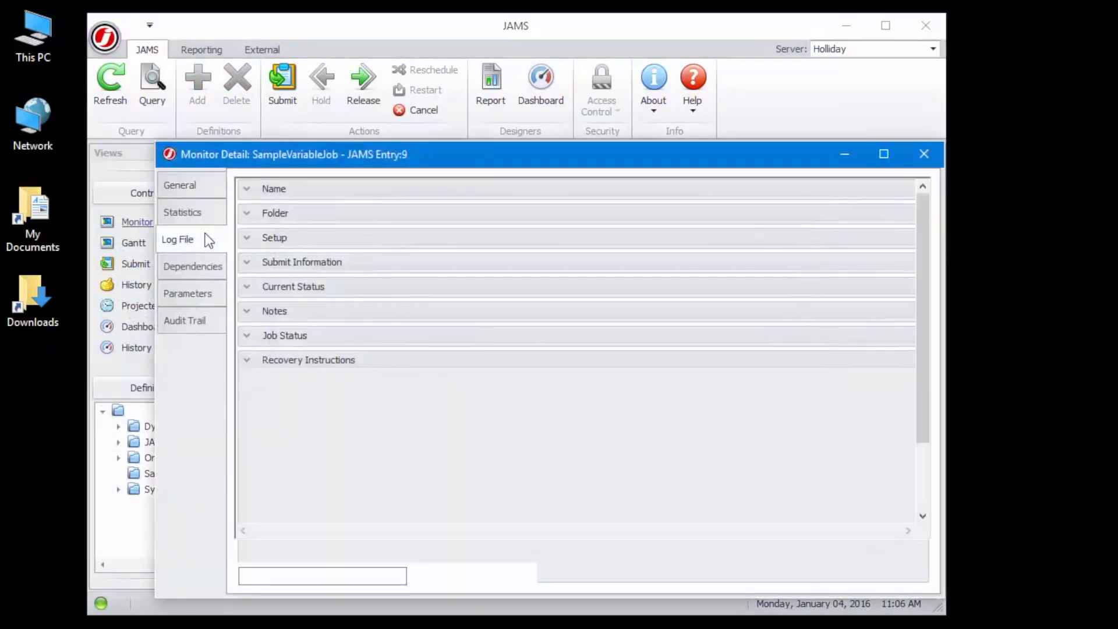
pyautogui.click(205, 239)
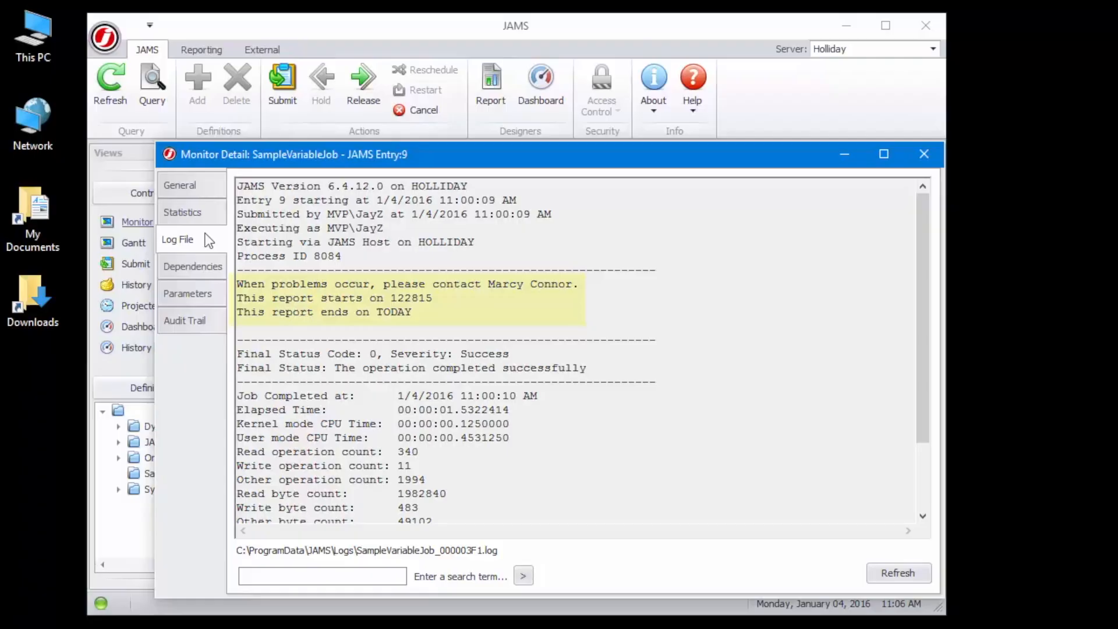
pyautogui.click(213, 298)
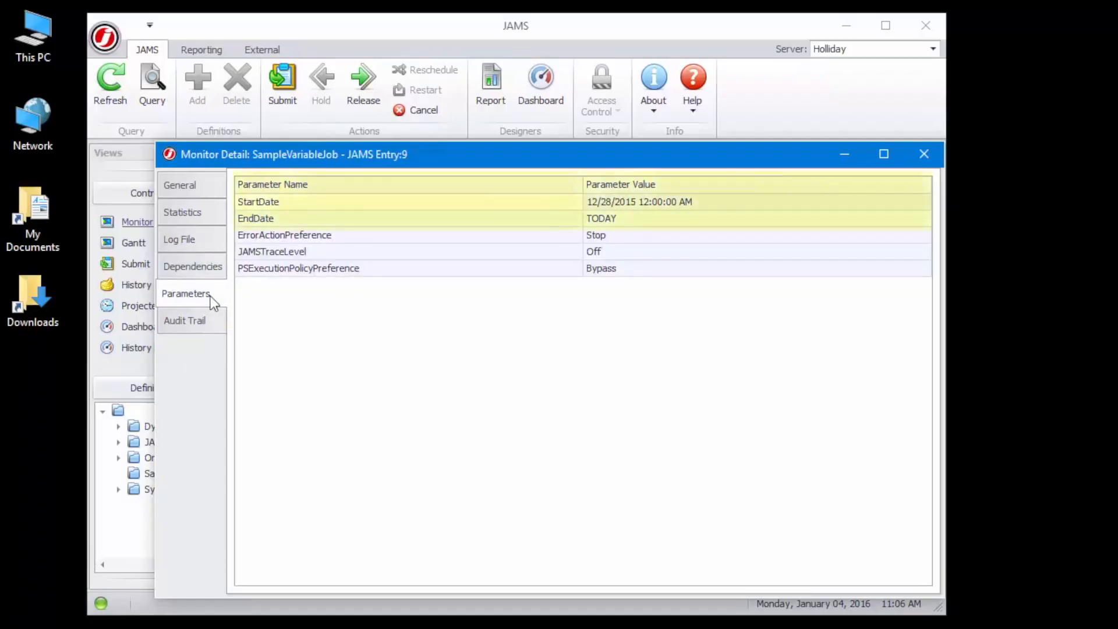